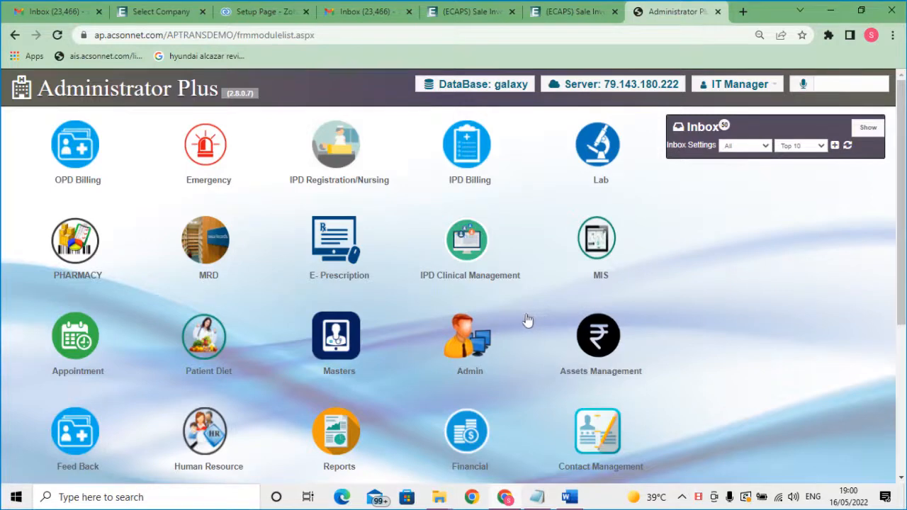
Go to Masters, open the User Master list, and start a new user record
click(342, 360)
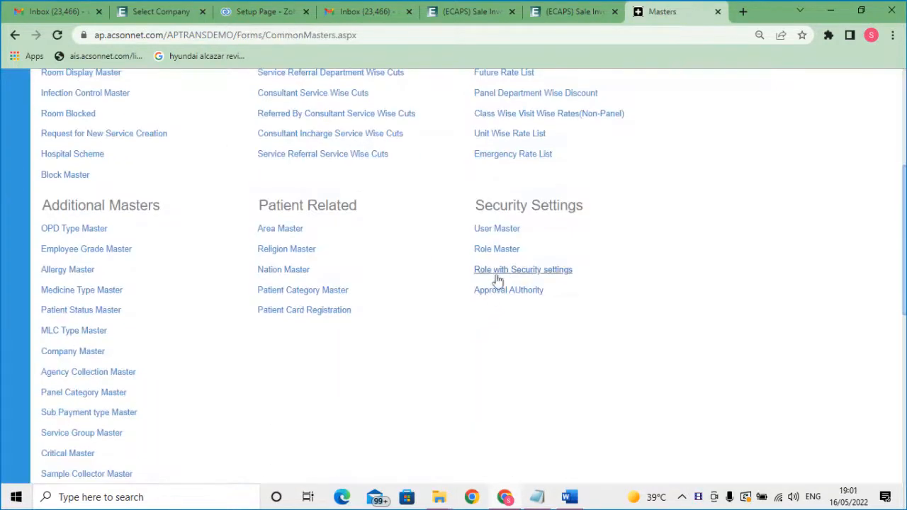
click(494, 230)
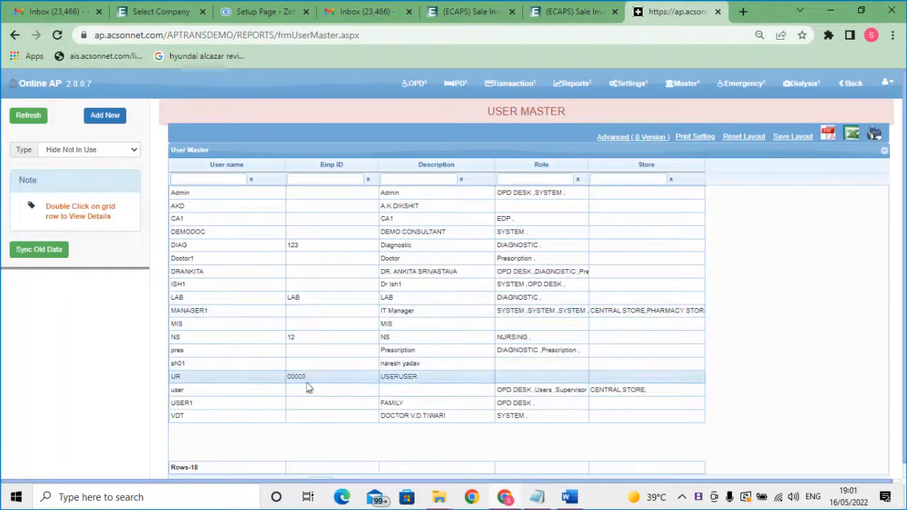
click(104, 116)
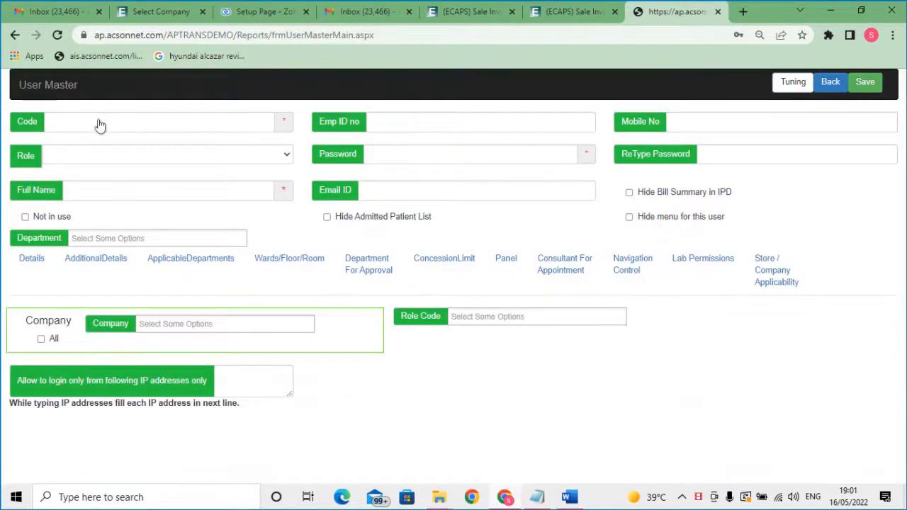
Enter the new user's code, employee ID and mobile number
click(63, 125)
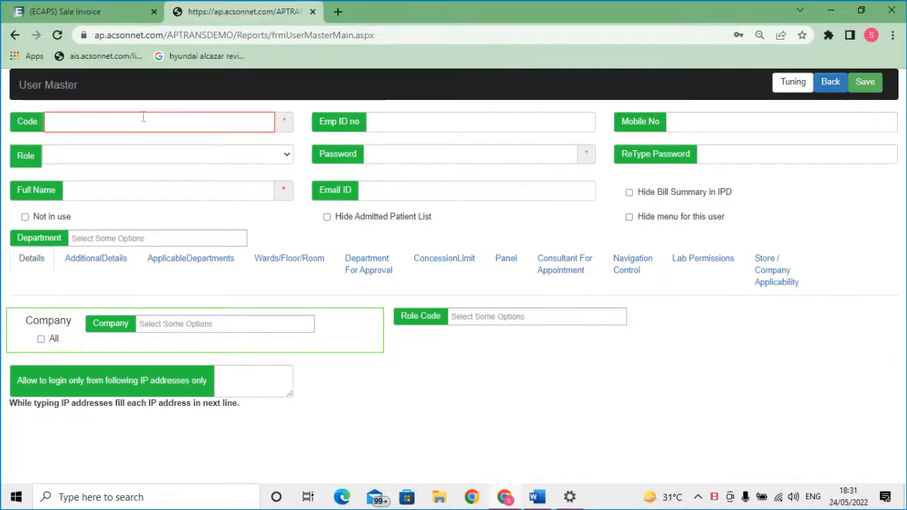
text(skg)
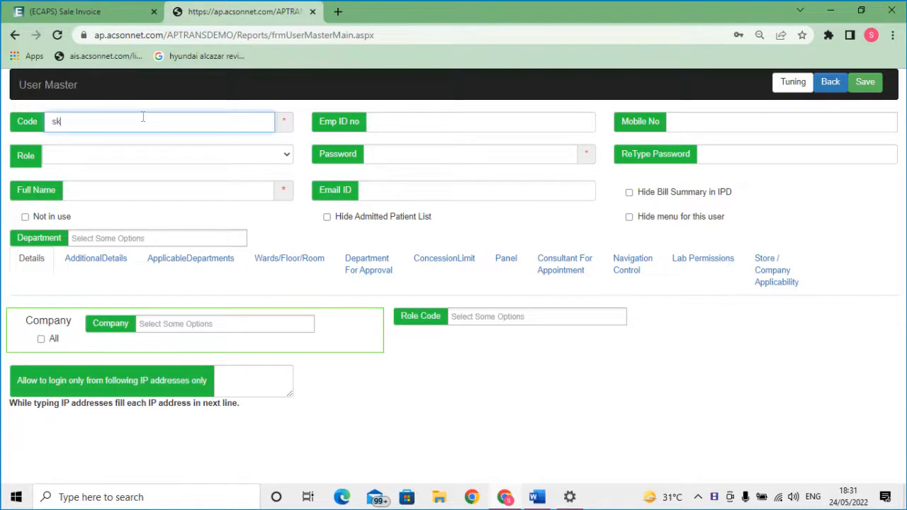
click(398, 122)
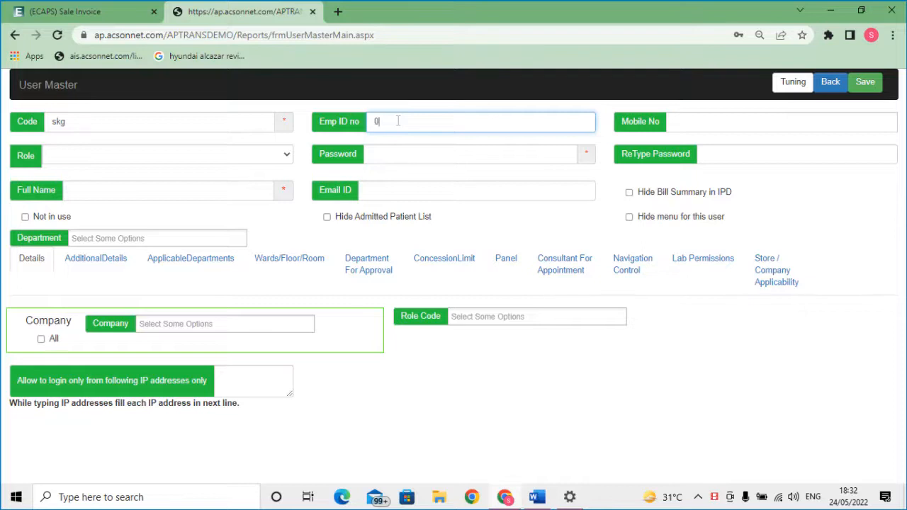
text(11)
click(713, 121)
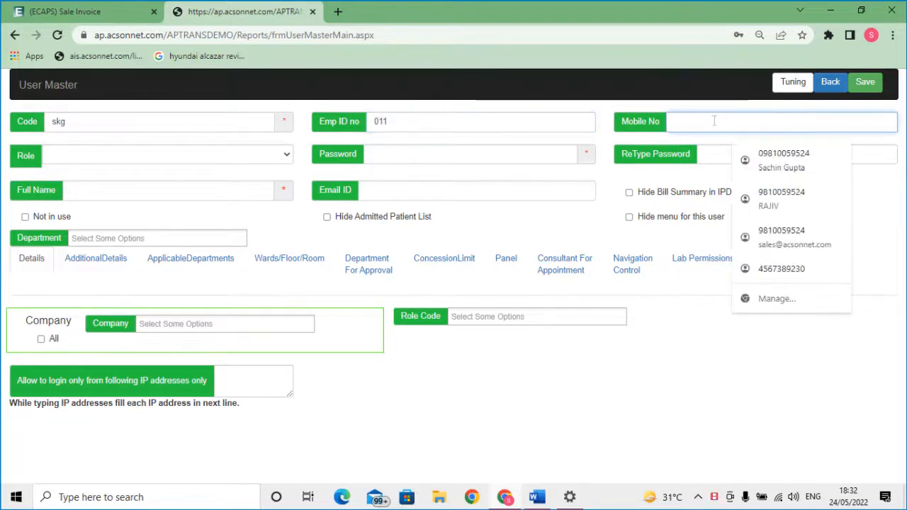
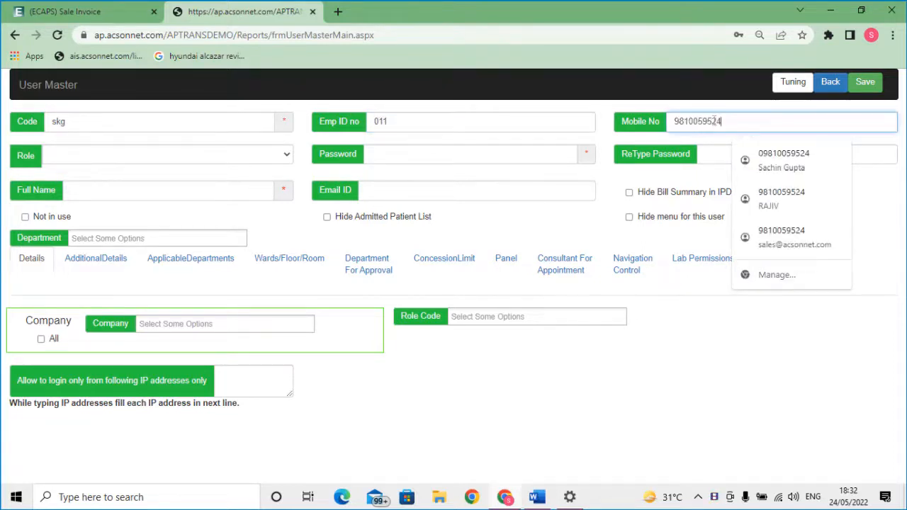
Browse the Role dropdown and Role Code list, leaving the role unset for now
click(212, 160)
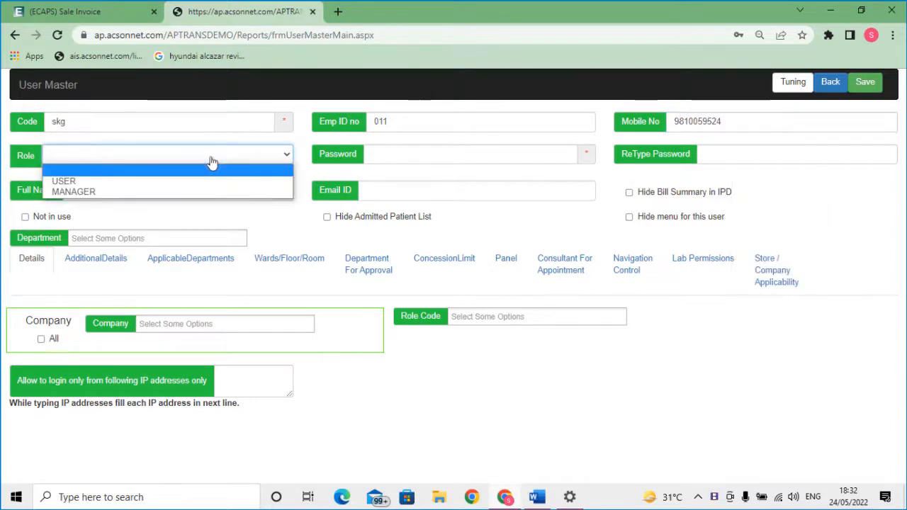
click(418, 367)
click(479, 316)
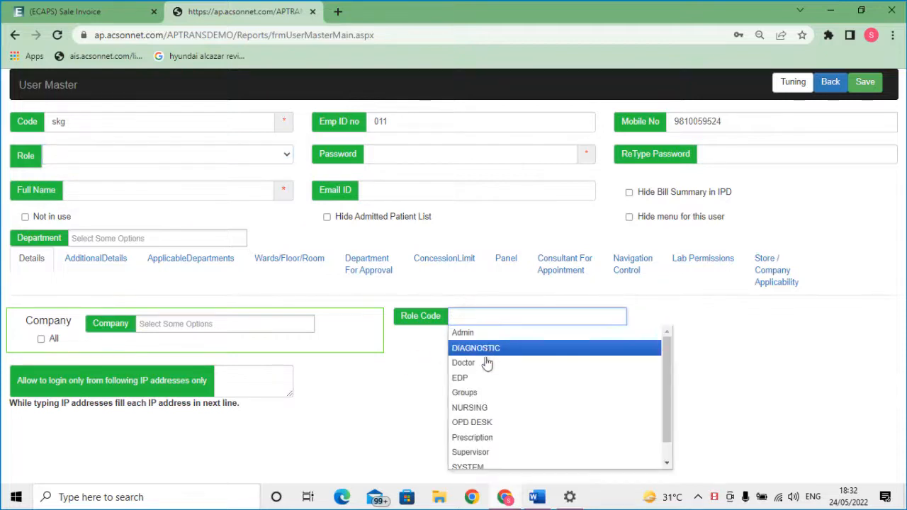
scroll(486, 372, down, 1)
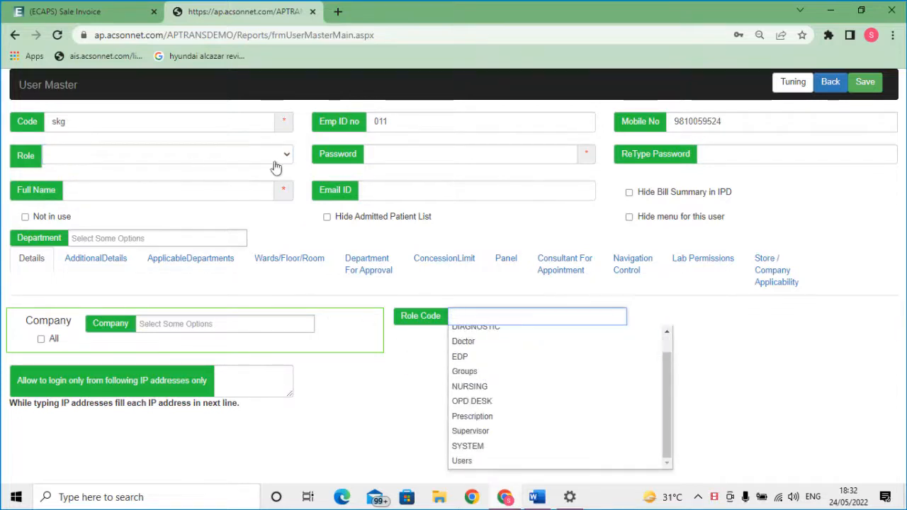
click(400, 163)
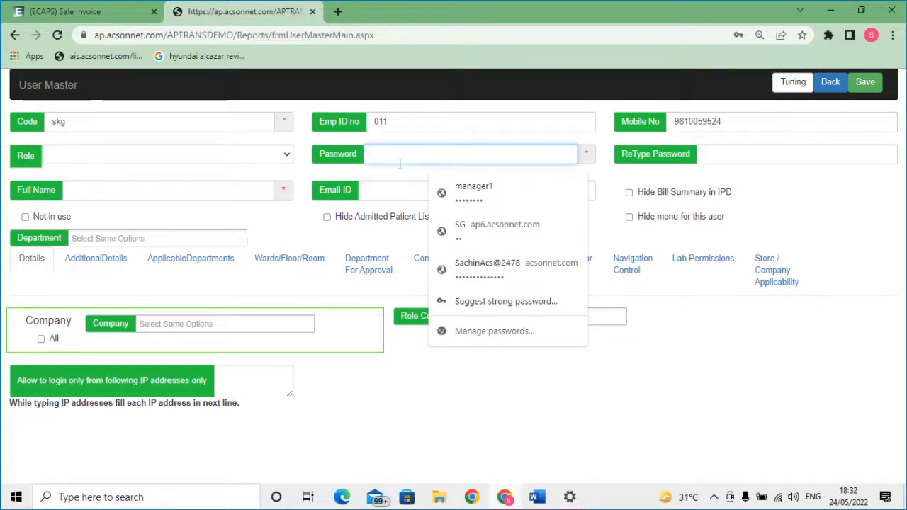
Type the account password into Password and ReType Password
text(1)
click(700, 159)
text(1234)
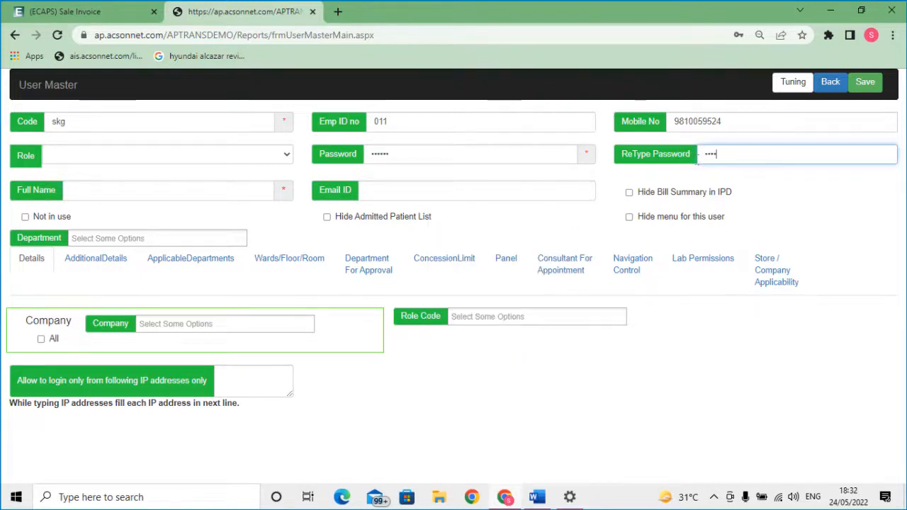
text(56)
Enter the user's full name and accept the suggested e-mail ID
click(169, 188)
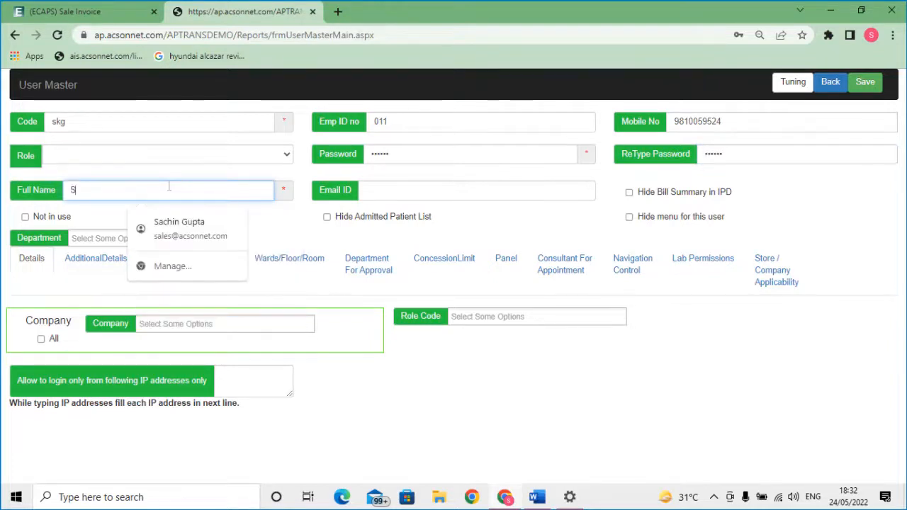
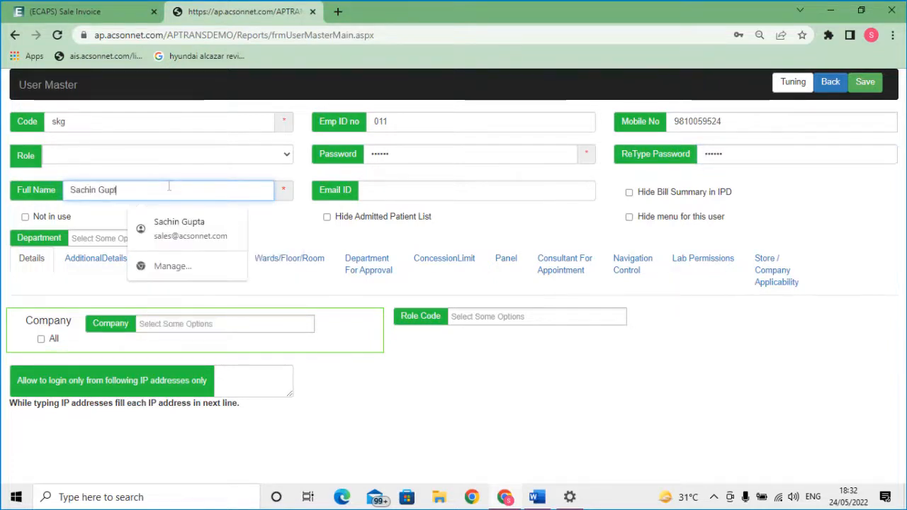
click(376, 193)
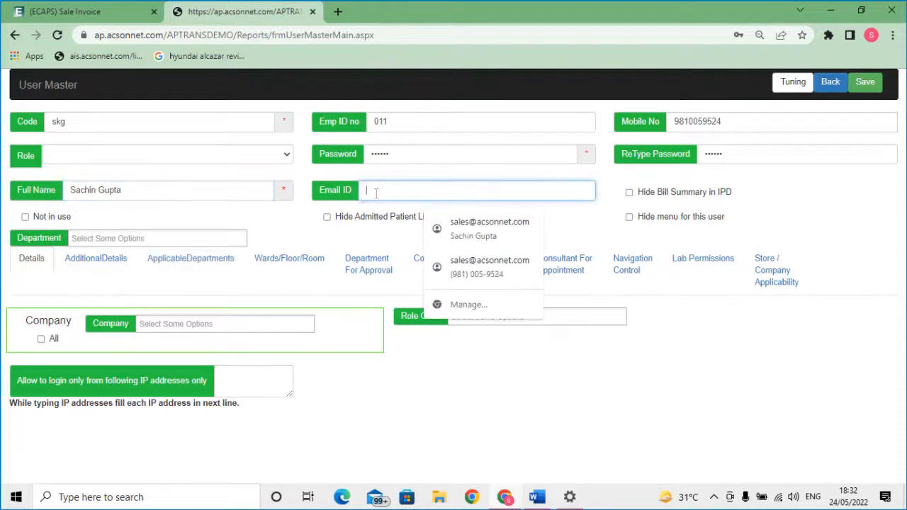
key(Down)
key(Return)
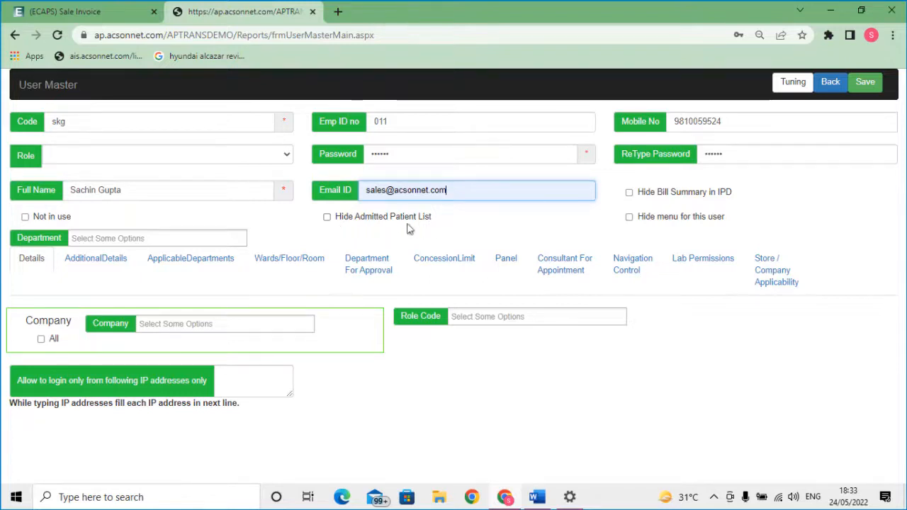
click(114, 238)
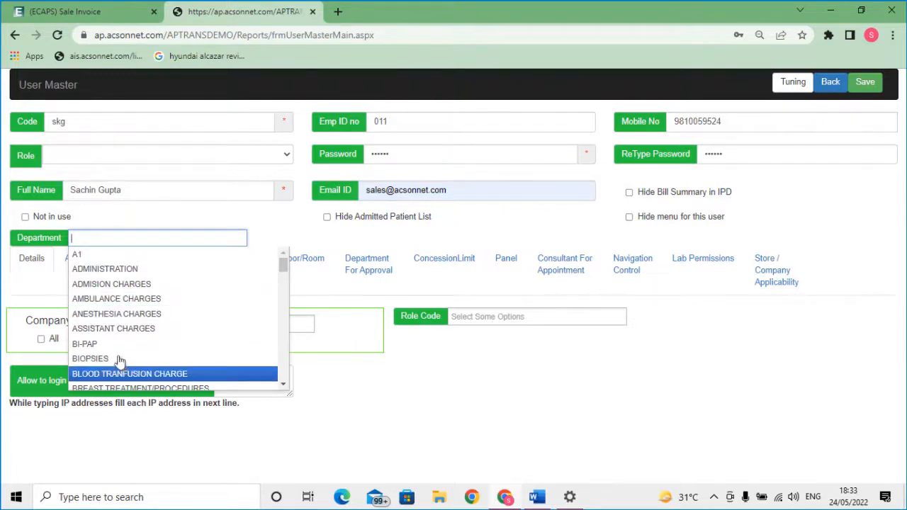
Set department ADMISION CHARGES, tick Company All, and allow login from IP 119.954.655
click(124, 283)
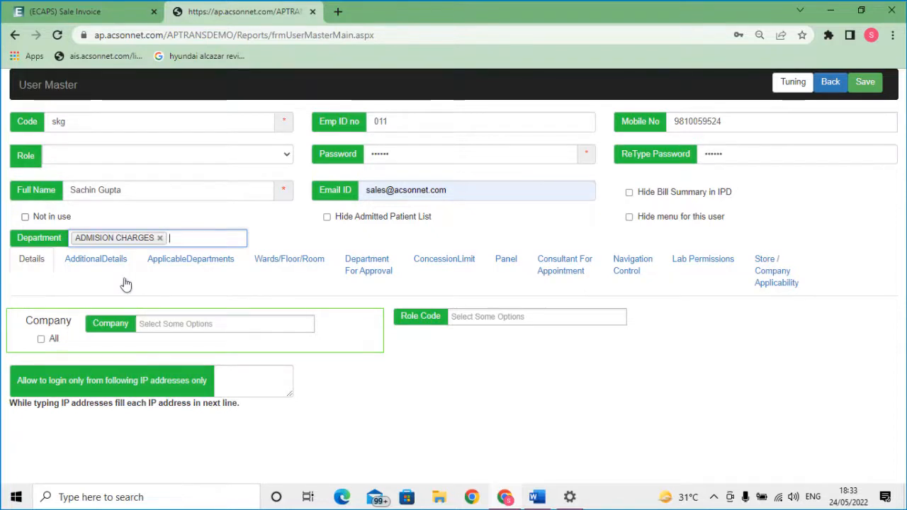
click(68, 221)
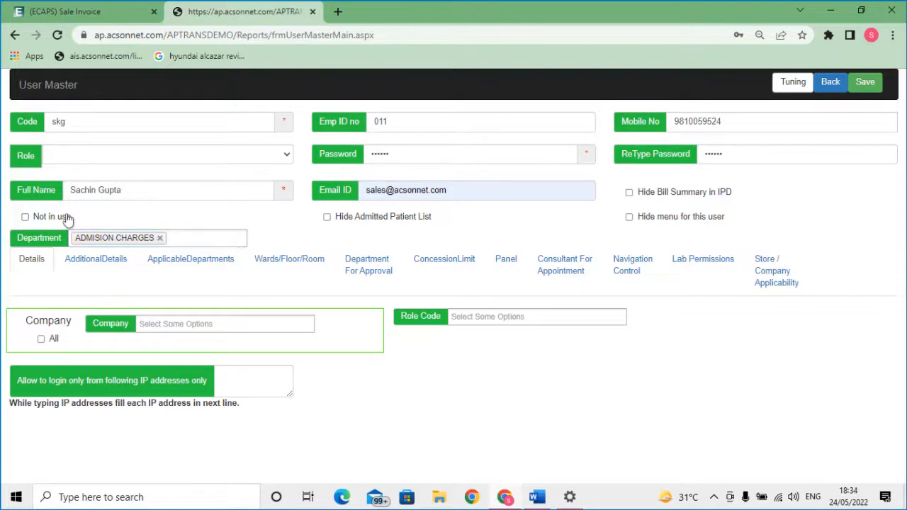
key(Tab)
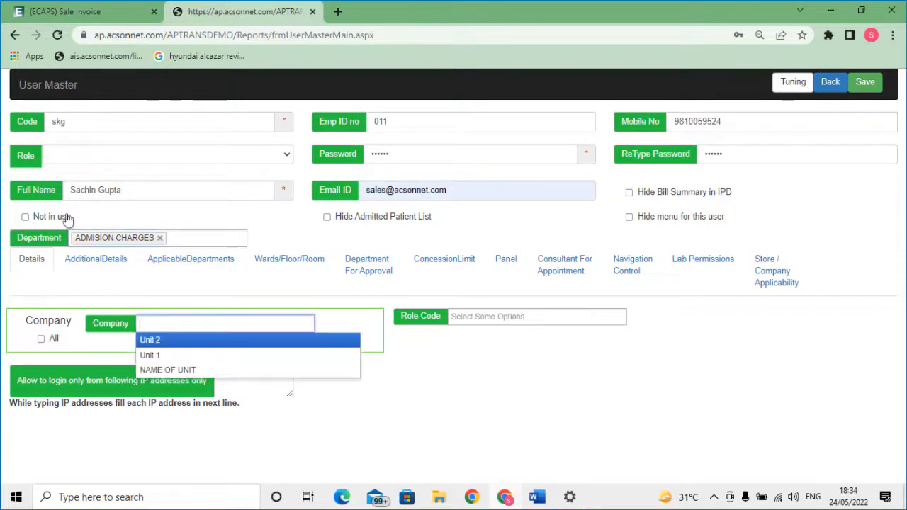
click(50, 344)
click(246, 383)
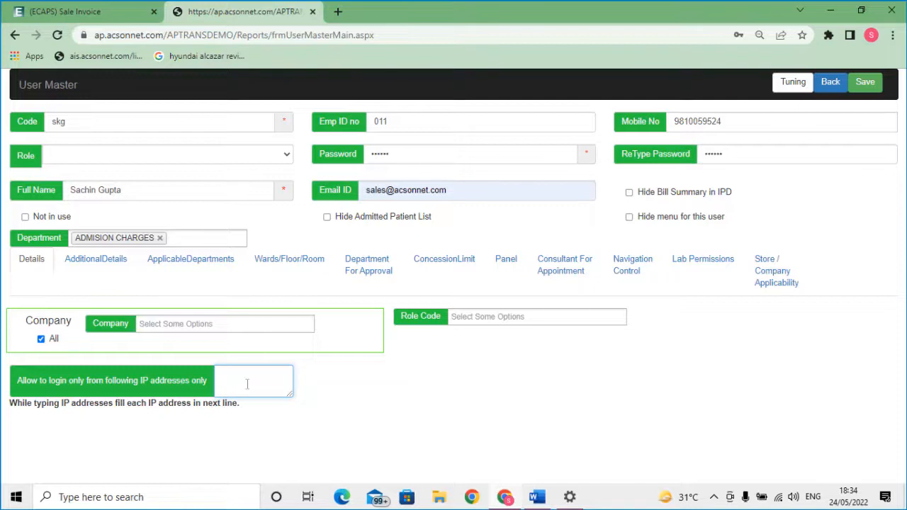
text(119.9)
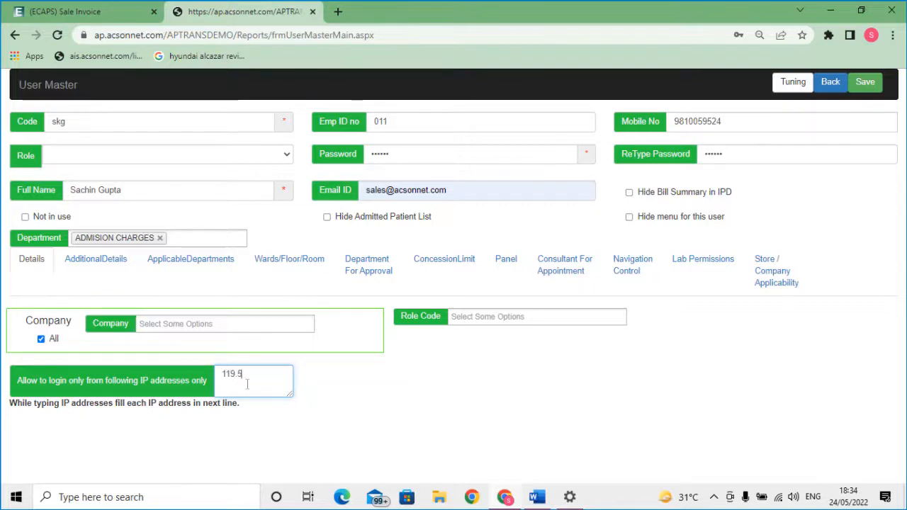
text(54.655)
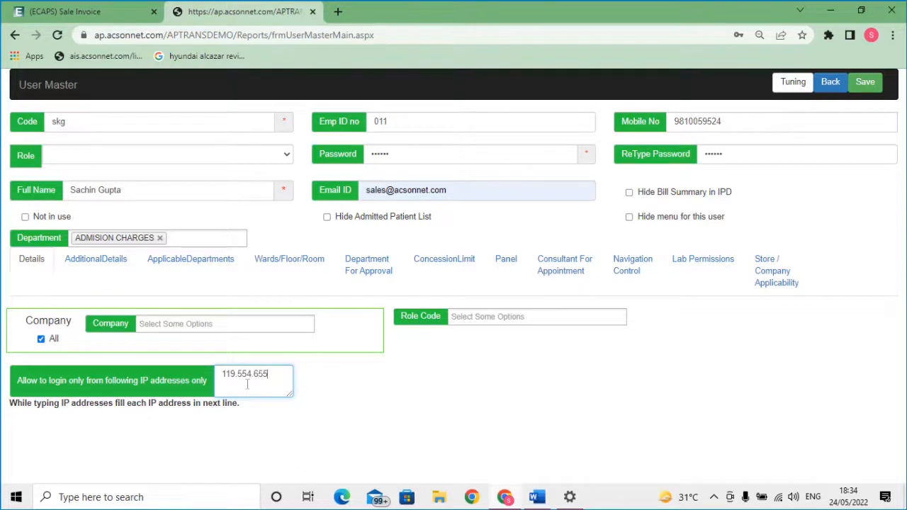
key(Tab)
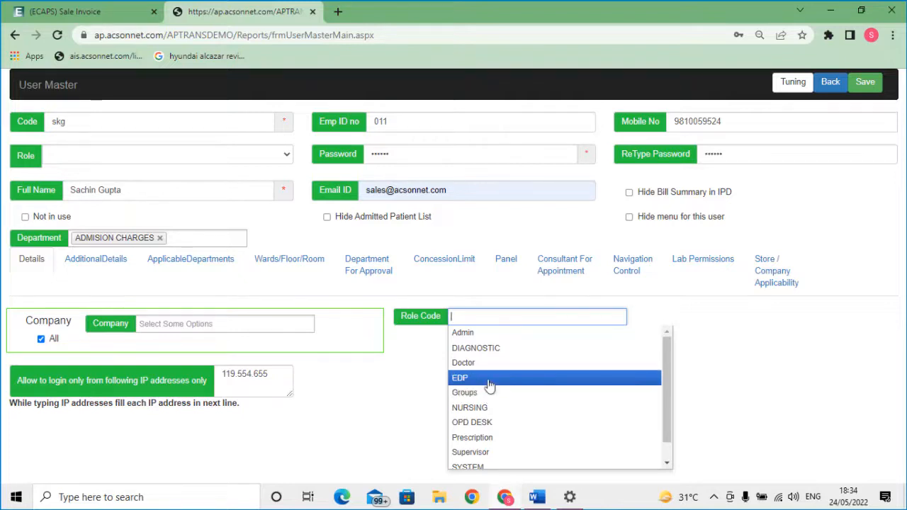
Add DIAGNOSTIC, NURSING and Supervisor as the user's role codes
click(500, 348)
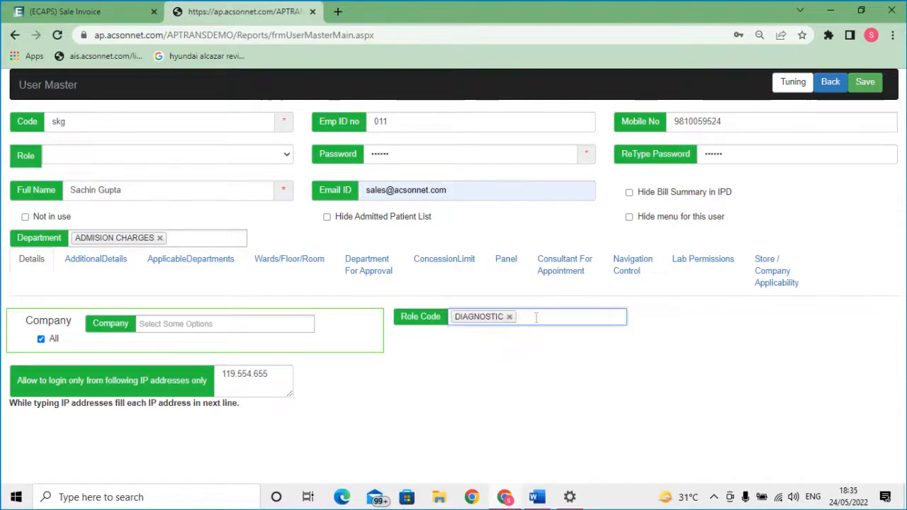
click(517, 317)
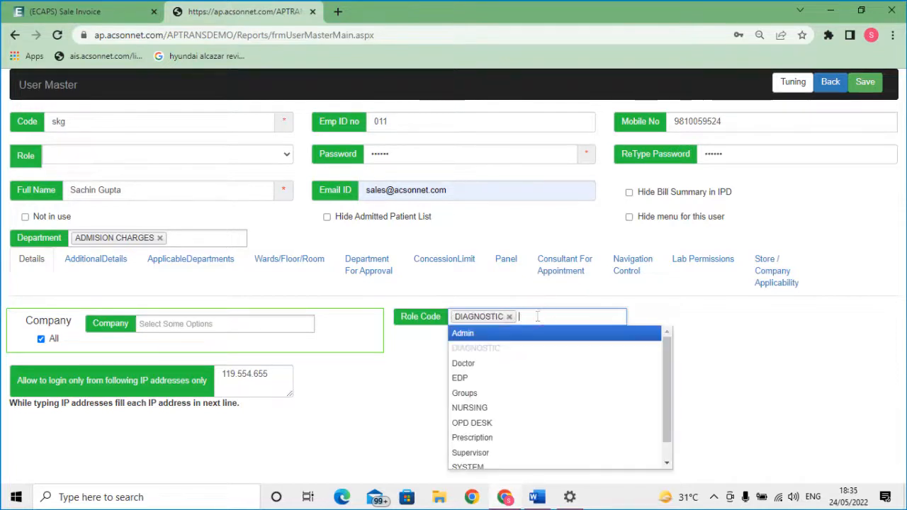
click(503, 408)
click(579, 316)
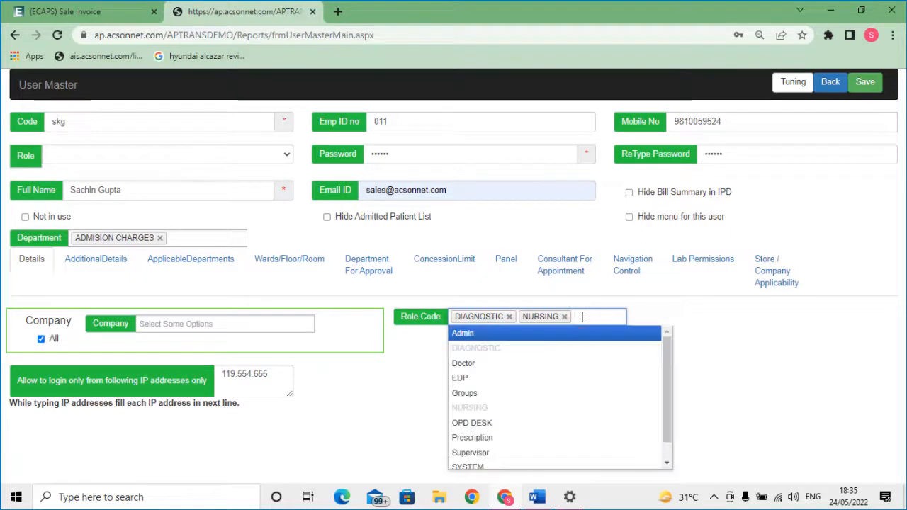
click(502, 454)
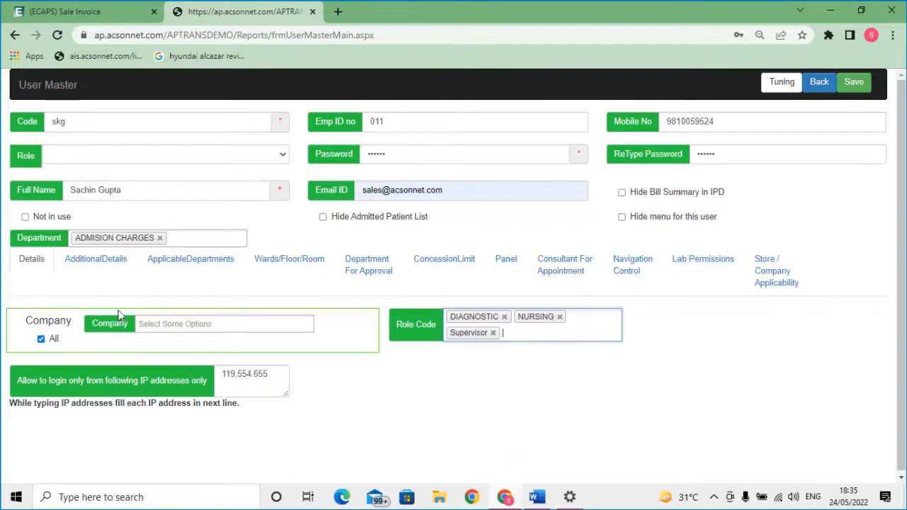
click(120, 271)
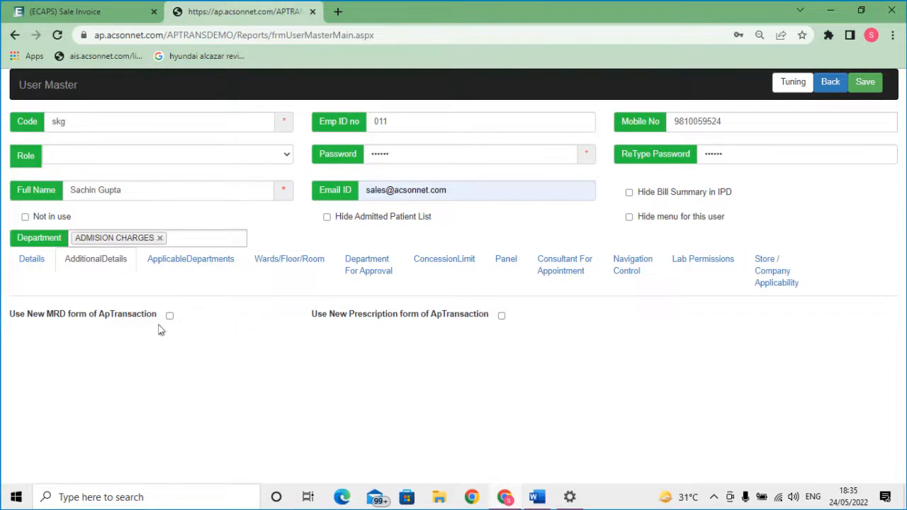
On the Wards/Floor/Room tab, choose floor 1ST FLOOR and room COVID BED 01
click(182, 272)
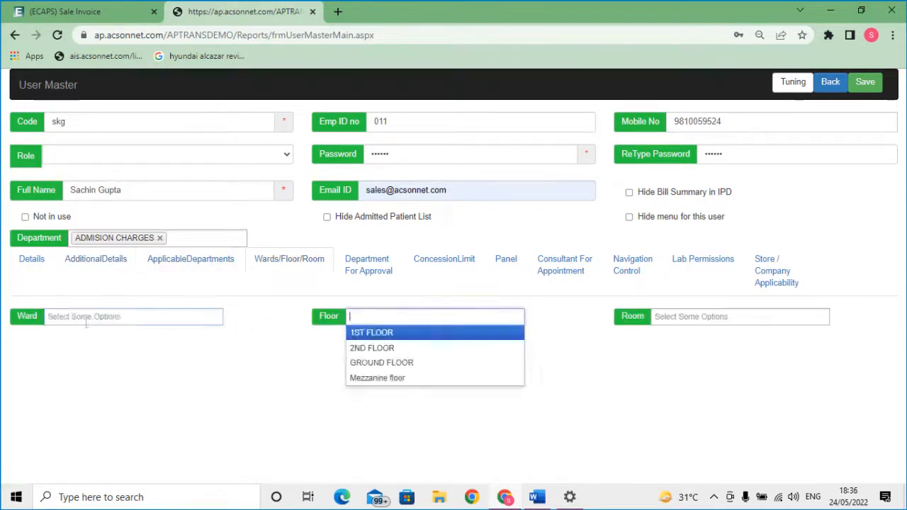
click(86, 323)
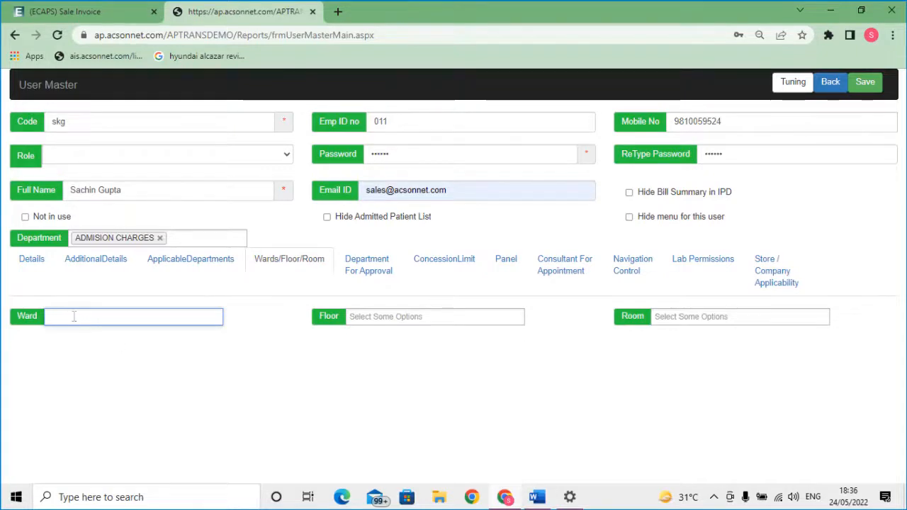
click(387, 319)
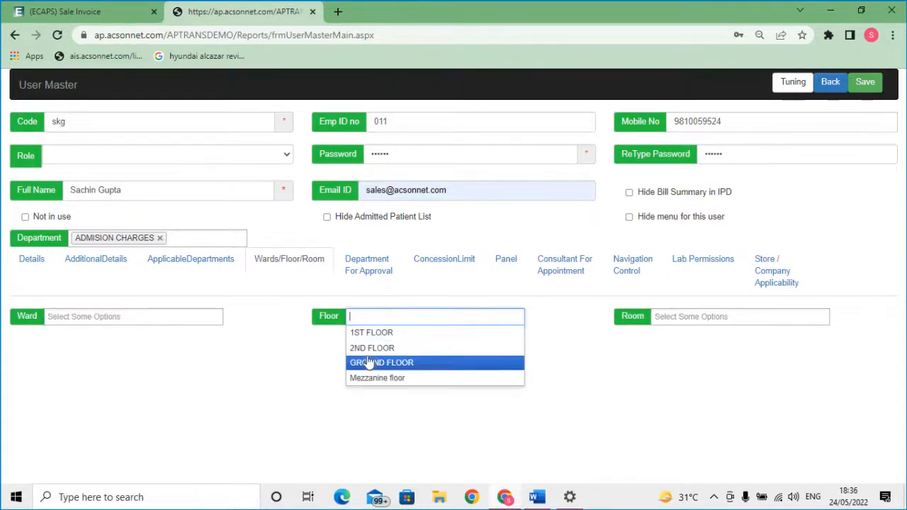
click(395, 338)
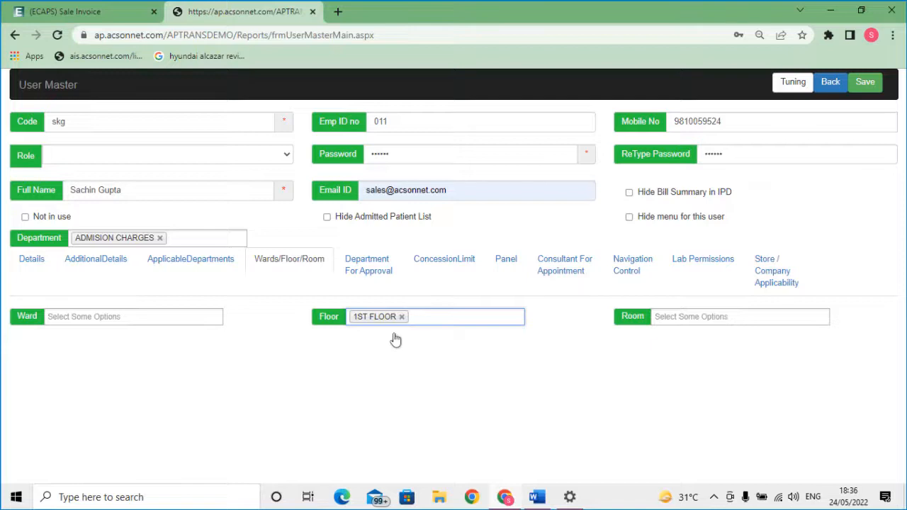
click(677, 313)
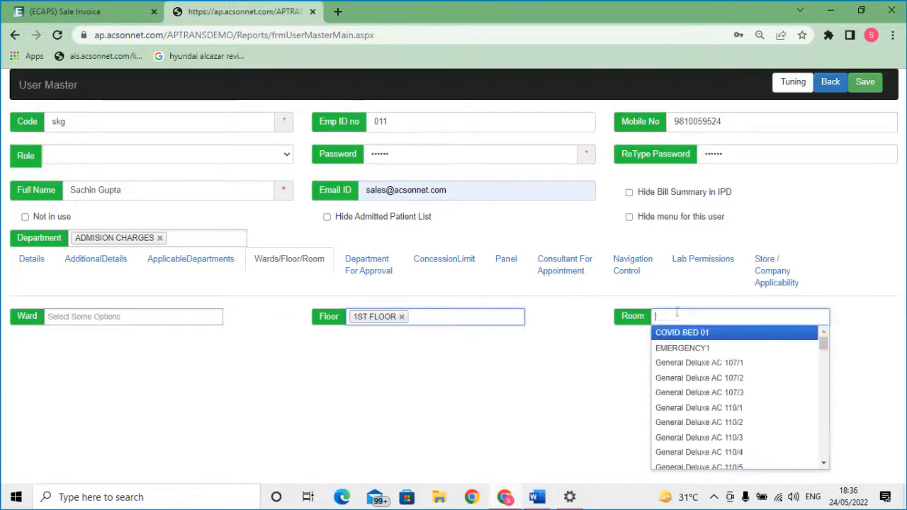
click(736, 337)
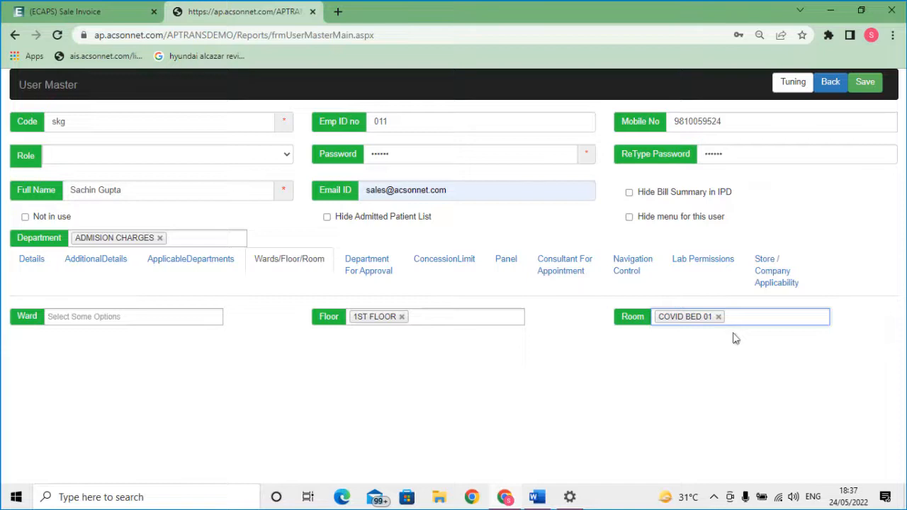
click(373, 271)
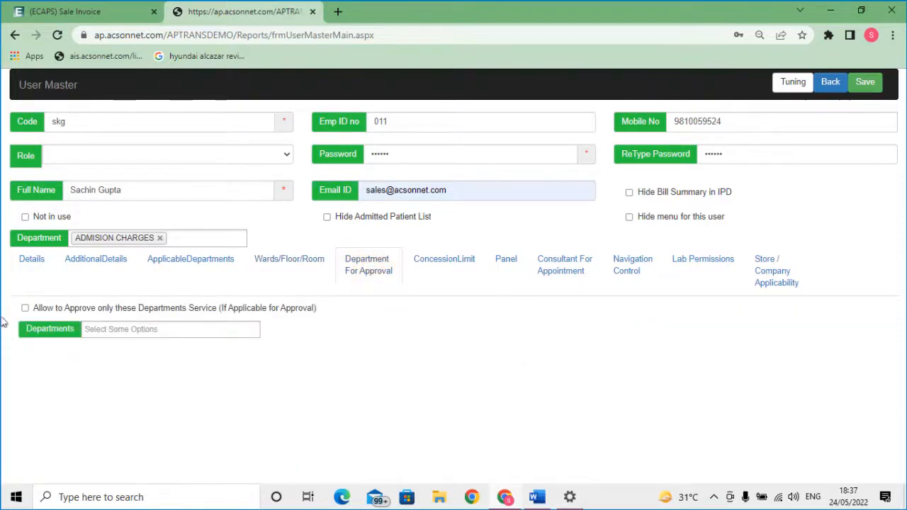
Limit the user to approving only ADMINISTRATION department services
click(111, 330)
click(117, 359)
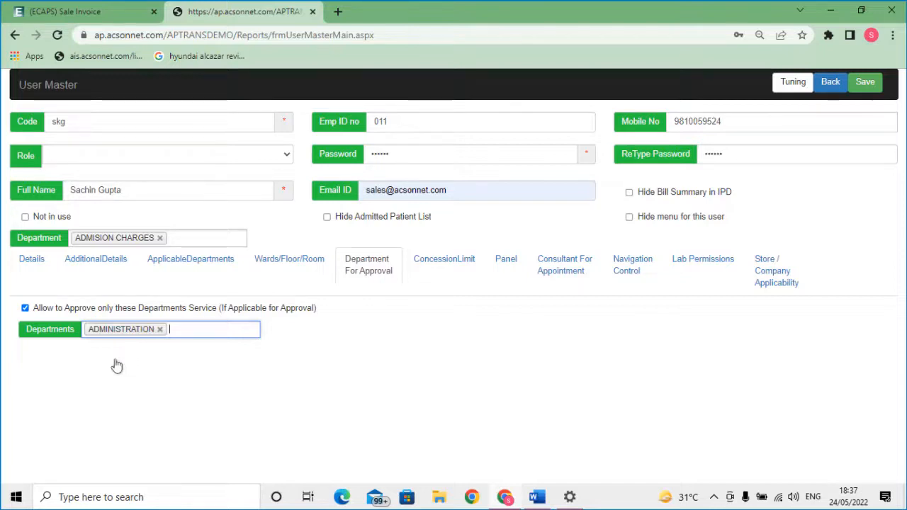
click(450, 265)
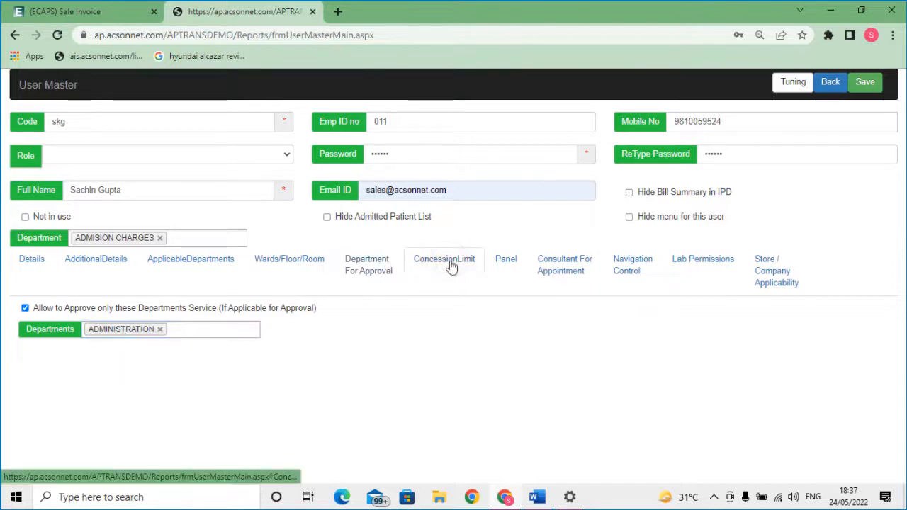
click(633, 265)
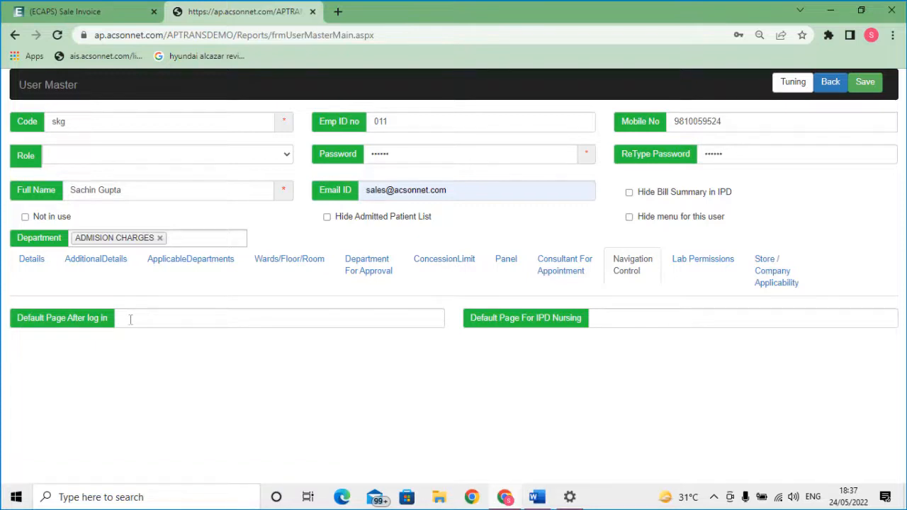
Paste the frmUserMasterMain.aspx page address as the default page after login
click(96, 36)
key(ctrl+c)
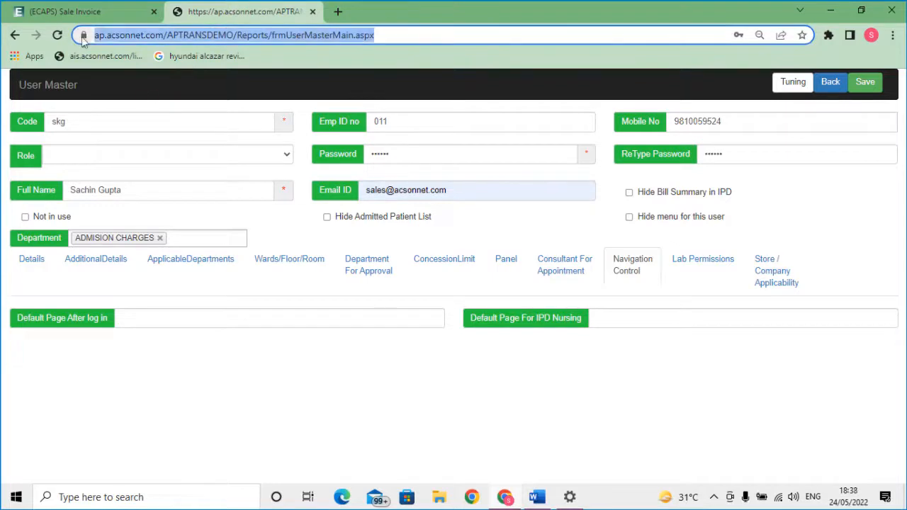
click(146, 321)
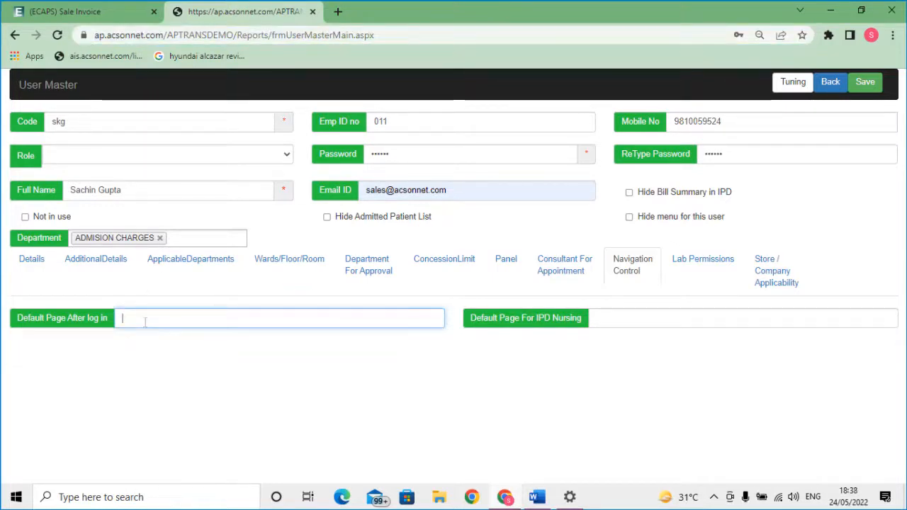
key(ctrl+v)
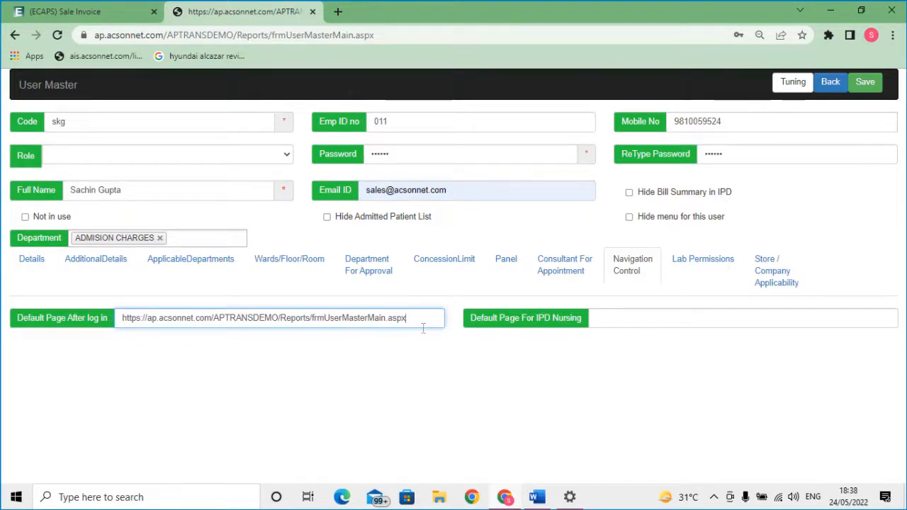
click(703, 260)
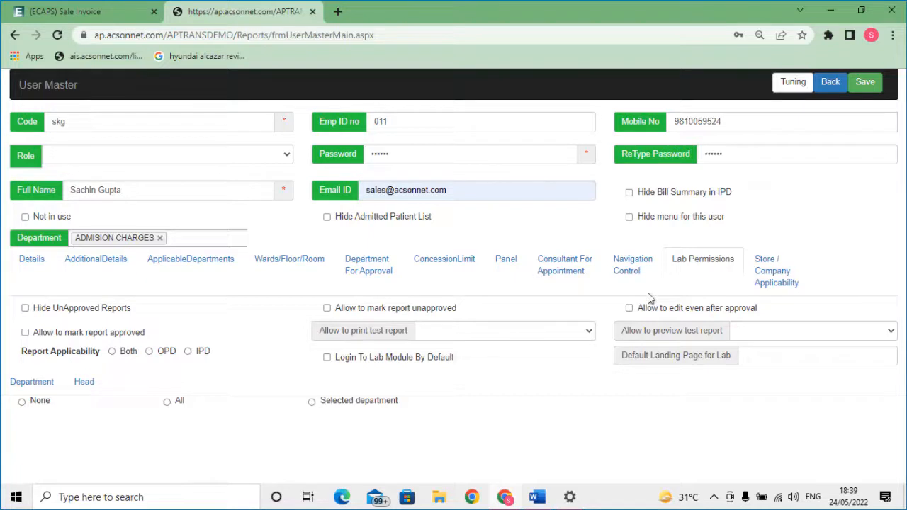
Under Store / Company Applicability, add BIOPSIES and BLOOD TRANFUSION CHARGE as departments
click(773, 271)
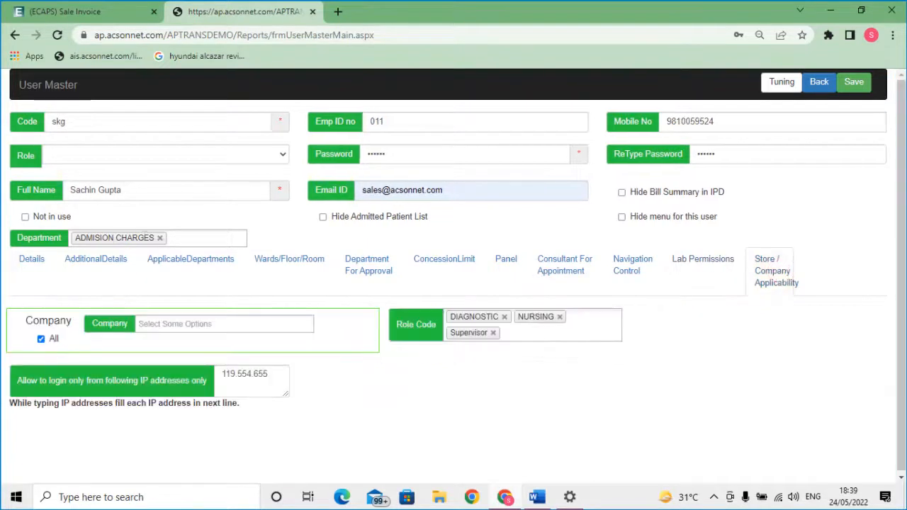
click(182, 240)
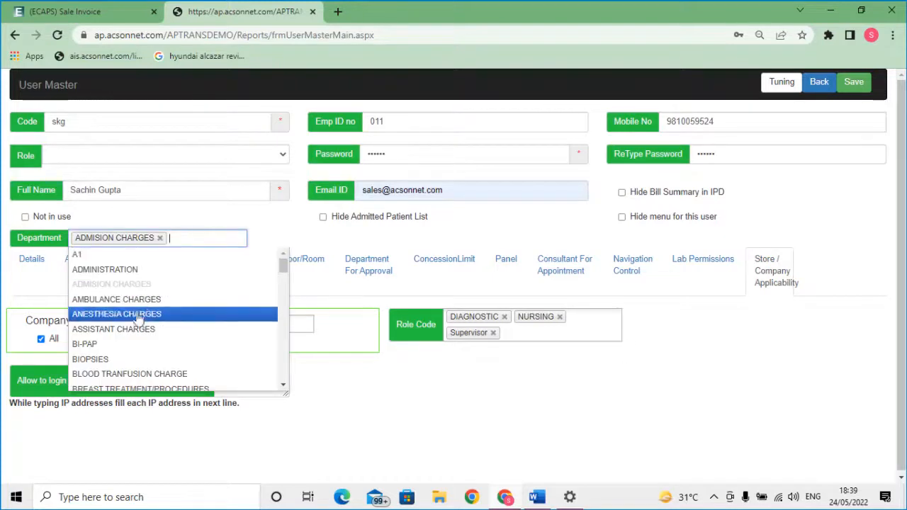
click(113, 360)
click(224, 244)
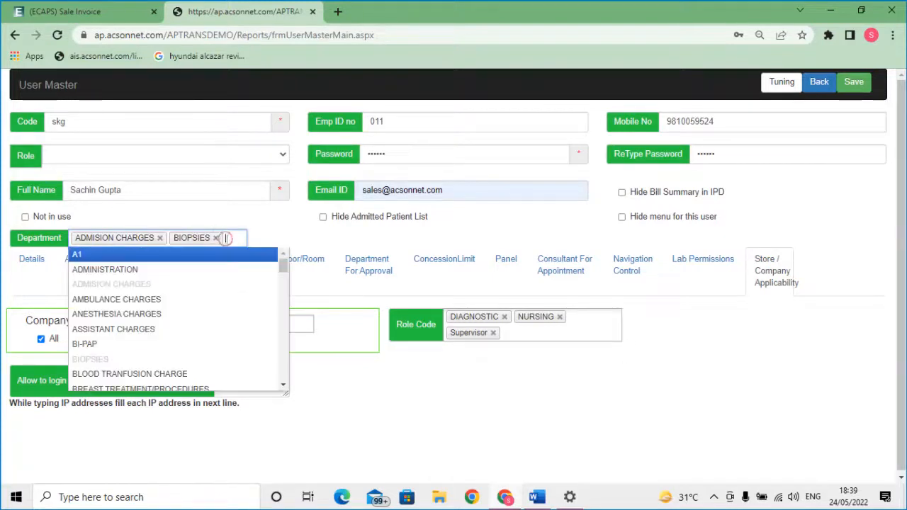
click(137, 368)
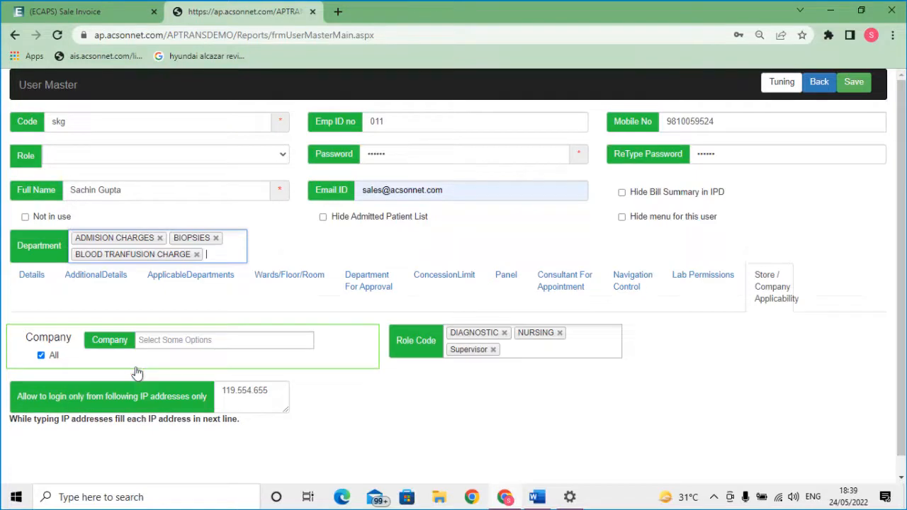